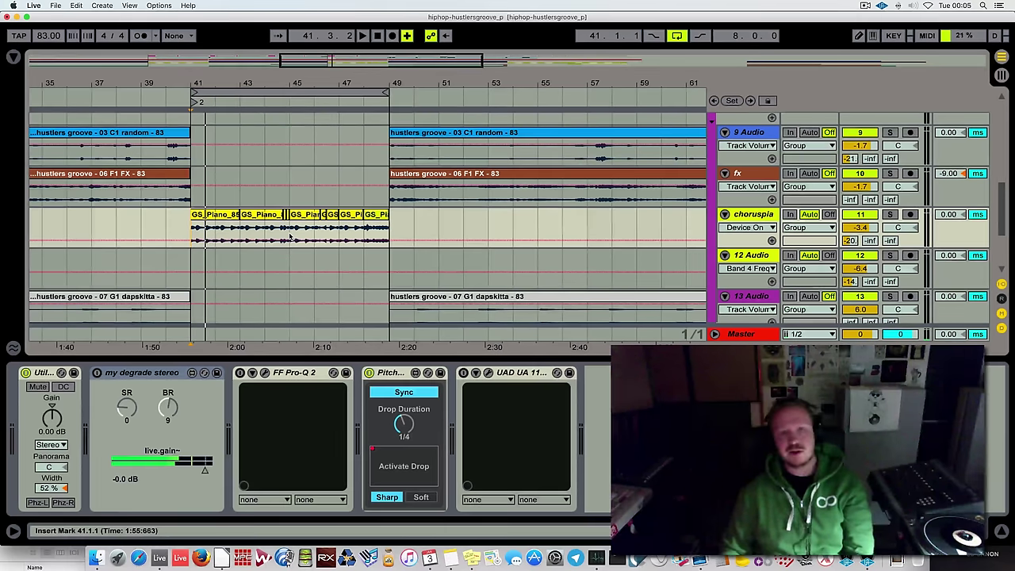
Play the chopped piano clips from bar 41 in the full hip-hop mix.
left_click(291, 236)
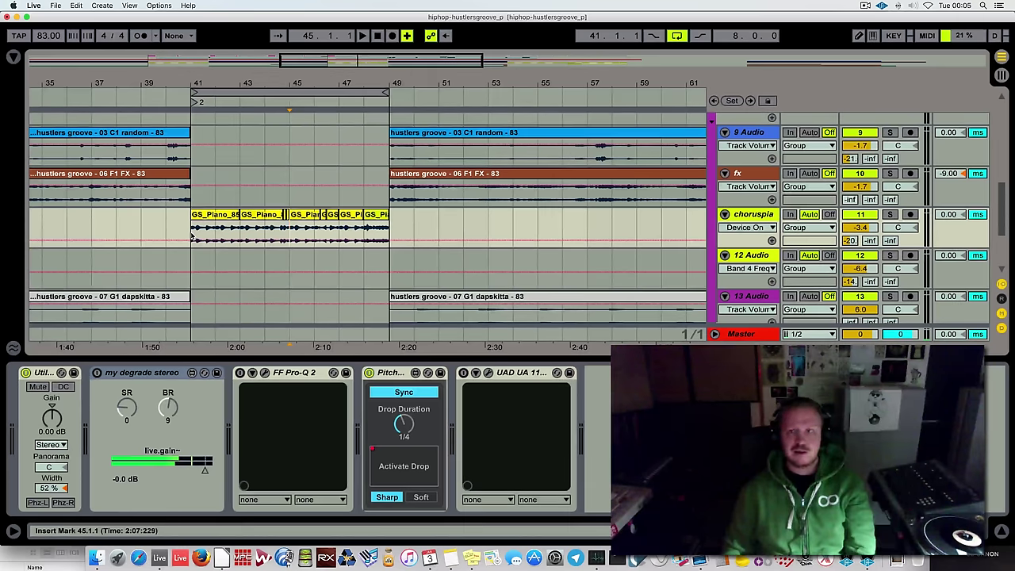
left_click(192, 237)
key("space")
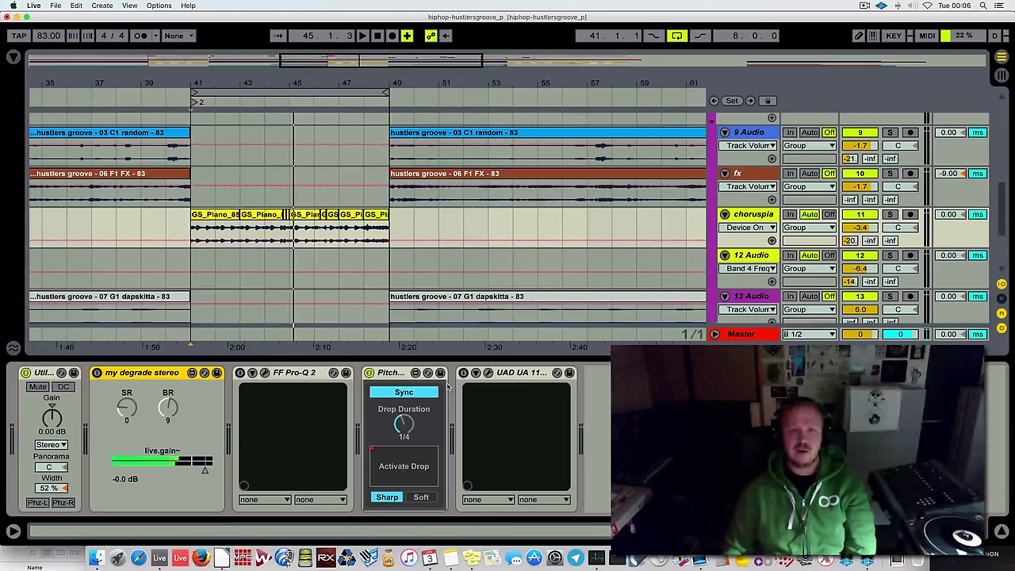
Solo the choruspiano track and replay the section from bar 41.
left_click(892, 214)
key("space")
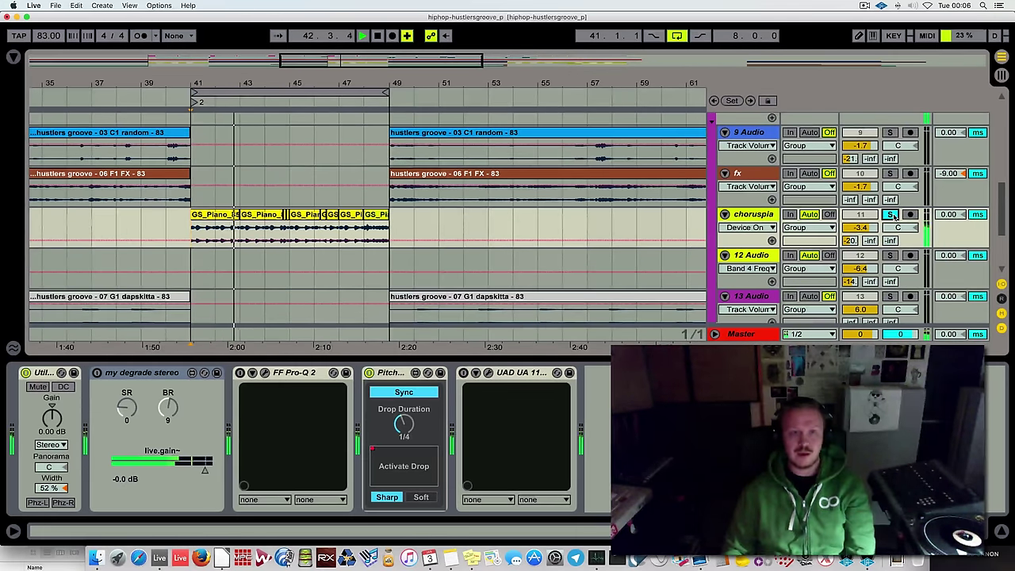
key("space")
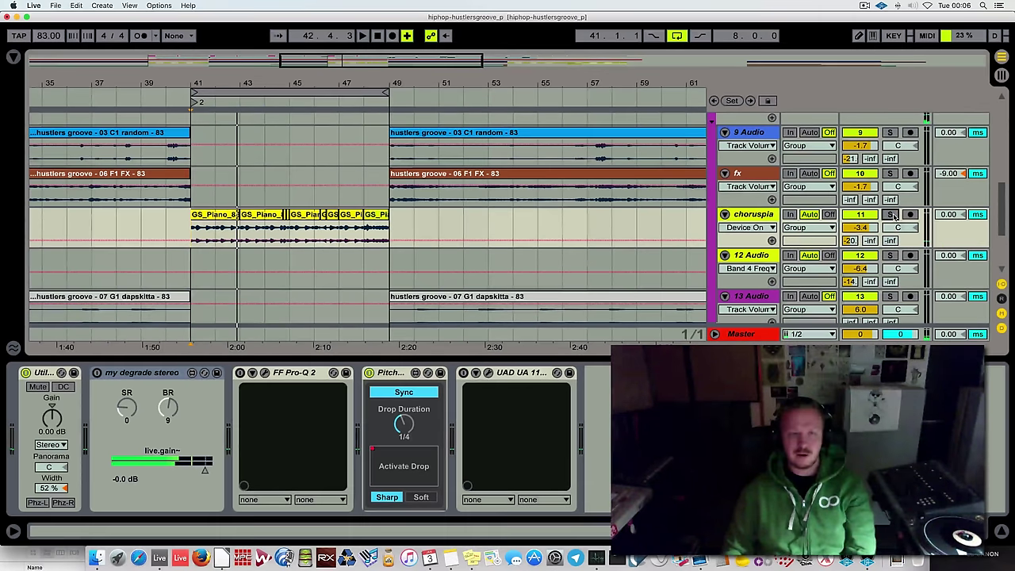
key("space")
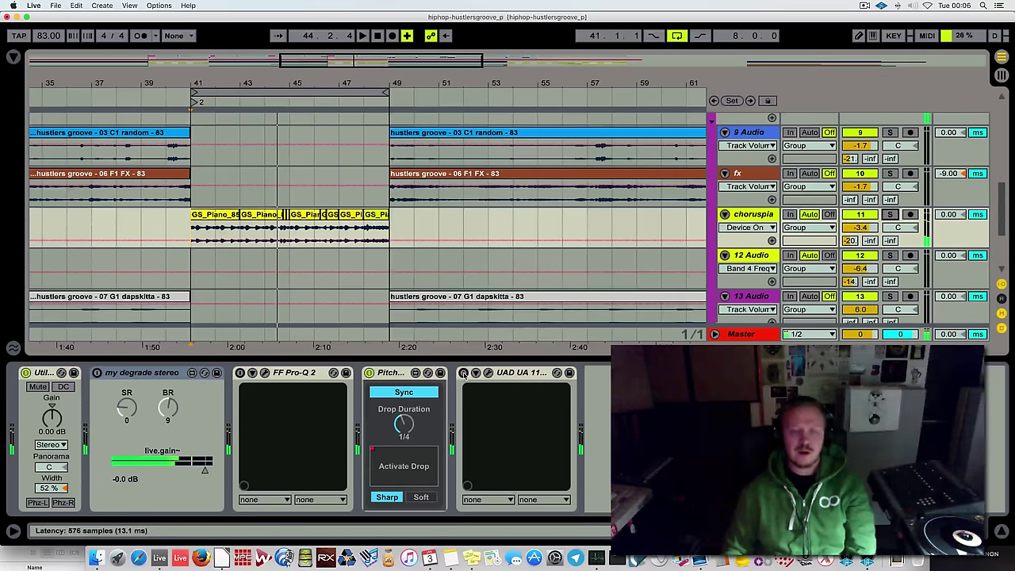
Shift the piano's Pro-Q 2 high-shelf boost up to about 1889 Hz.
left_click(488, 373)
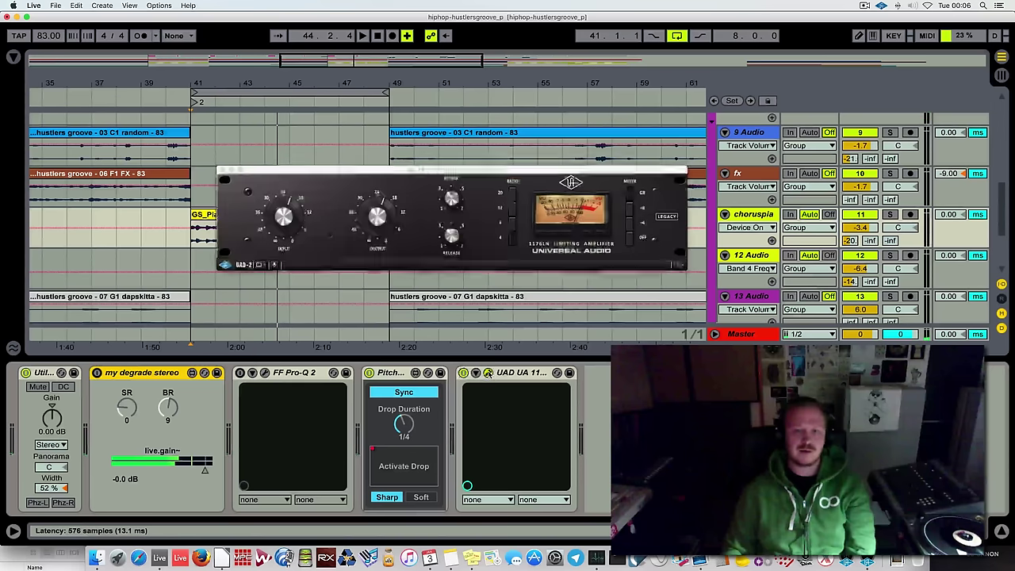
left_click(488, 373)
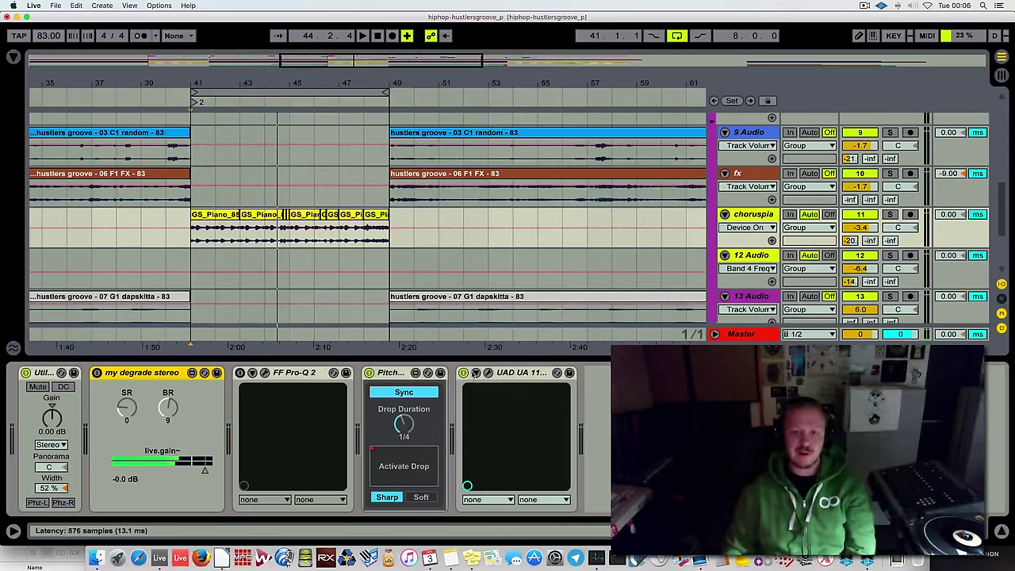
left_click(264, 373)
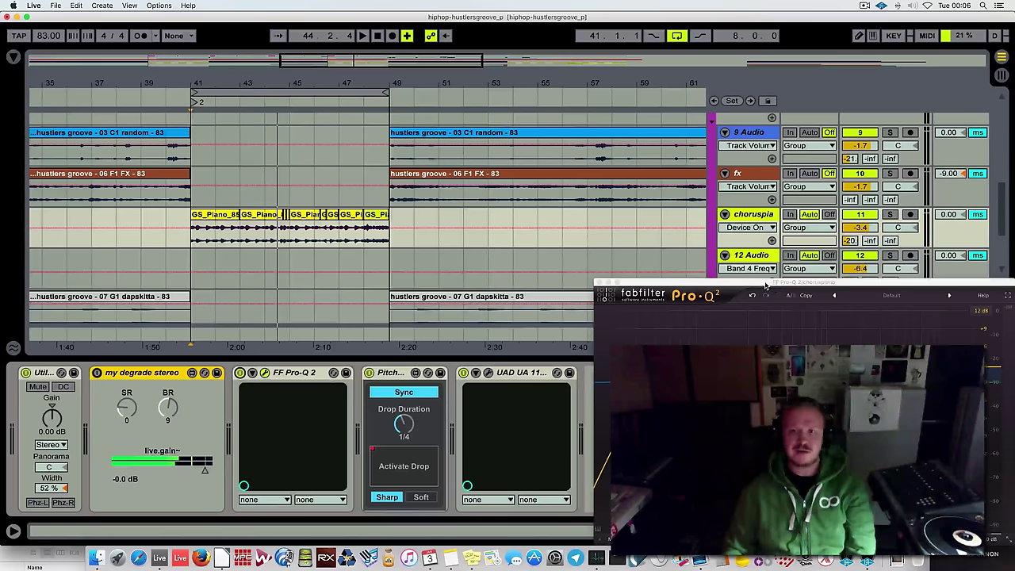
left_click_drag(781, 282, 545, 191)
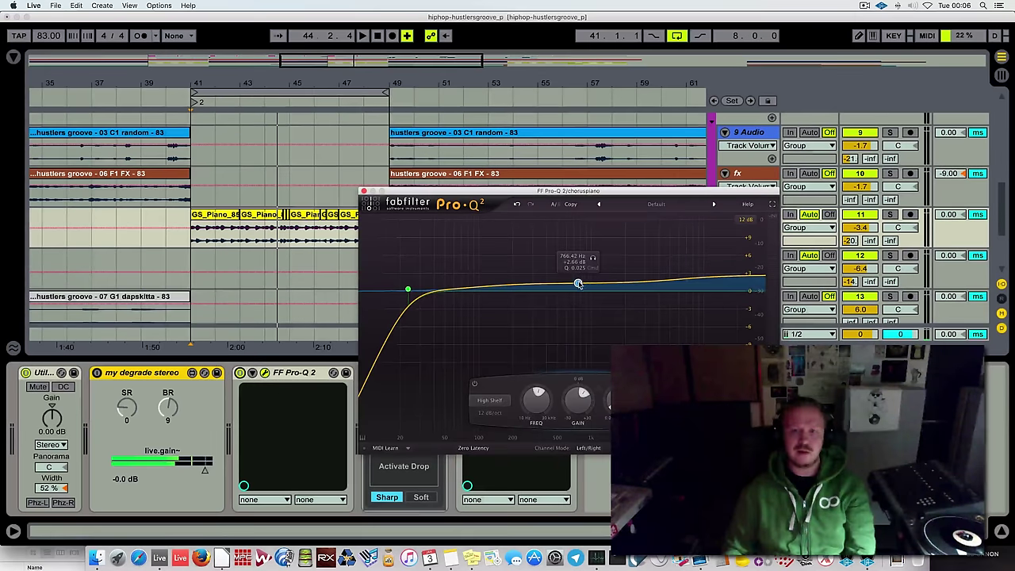
mouse_move(578, 283)
left_mouse_down()
mouse_move(624, 297)
mouse_move(537, 280)
mouse_move(621, 278)
mouse_move(565, 277)
mouse_move(570, 264)
left_mouse_up()
key("space")
key("space")
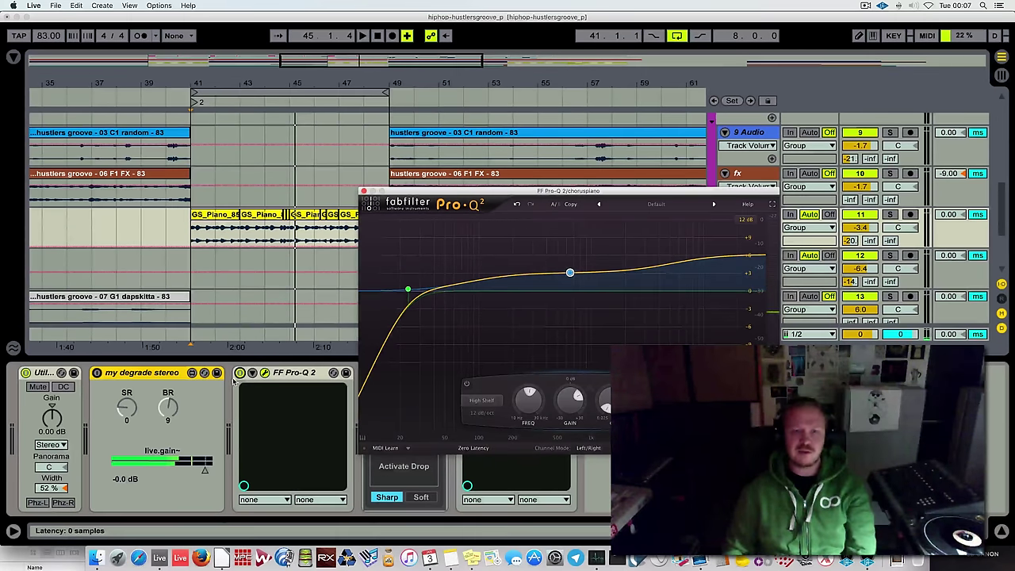
left_click(265, 374)
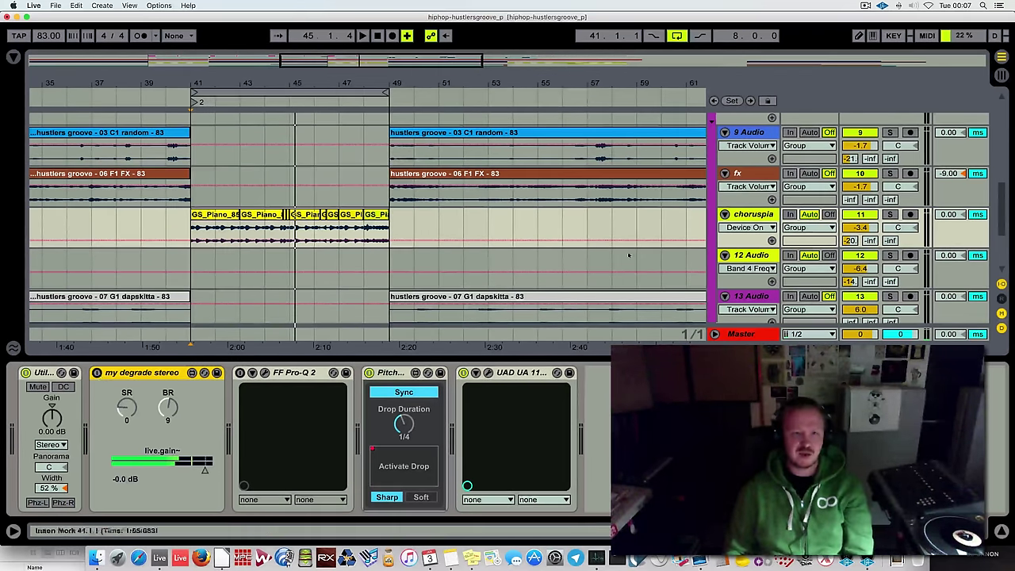
Enable my degrade stereo on the soloed piano, trying BR 11 before returning it to 9.
left_click(890, 214)
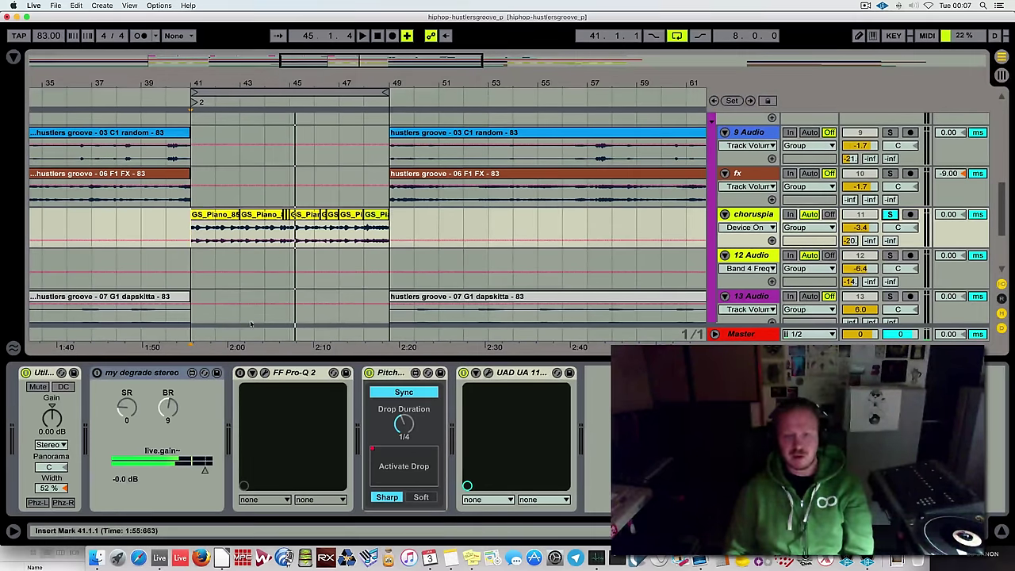
key("space")
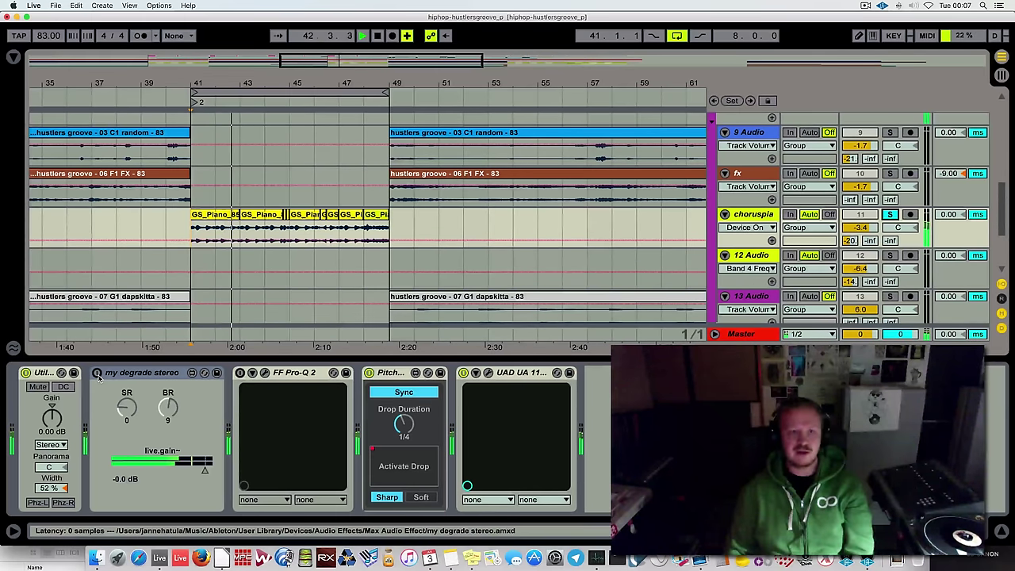
left_click(97, 372)
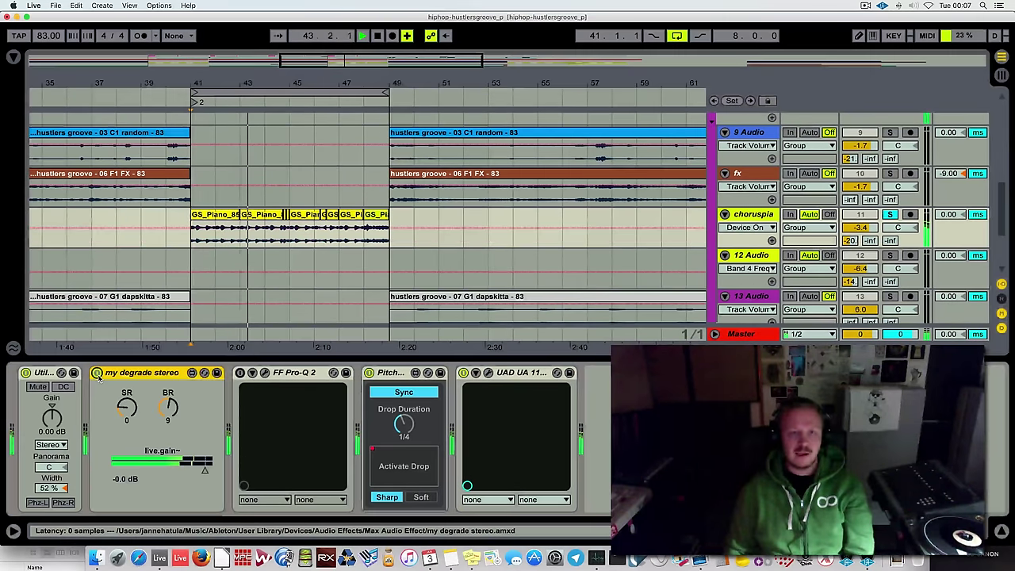
left_click(168, 407)
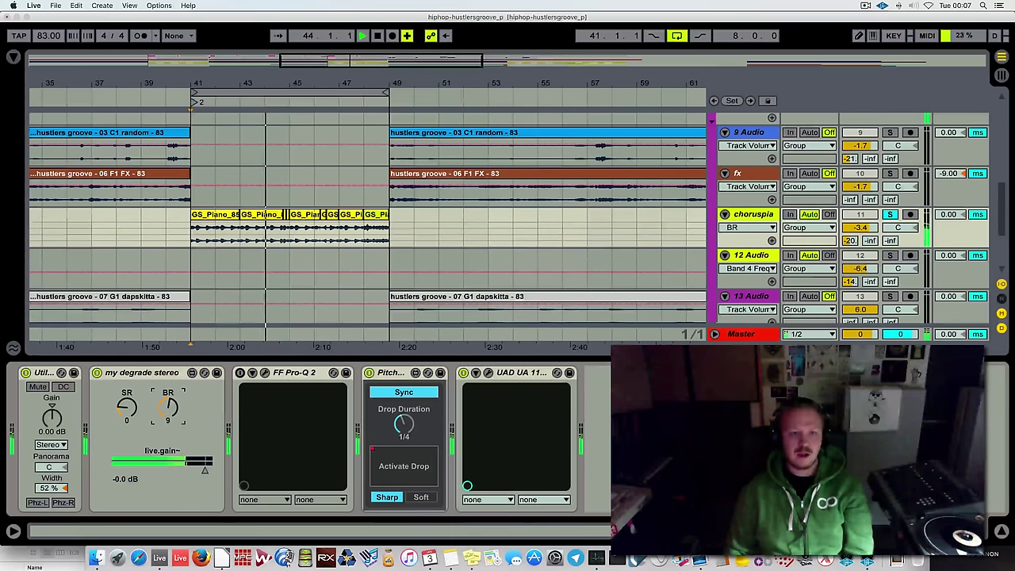
left_click_drag(168, 407, 168, 407)
left_click(127, 407)
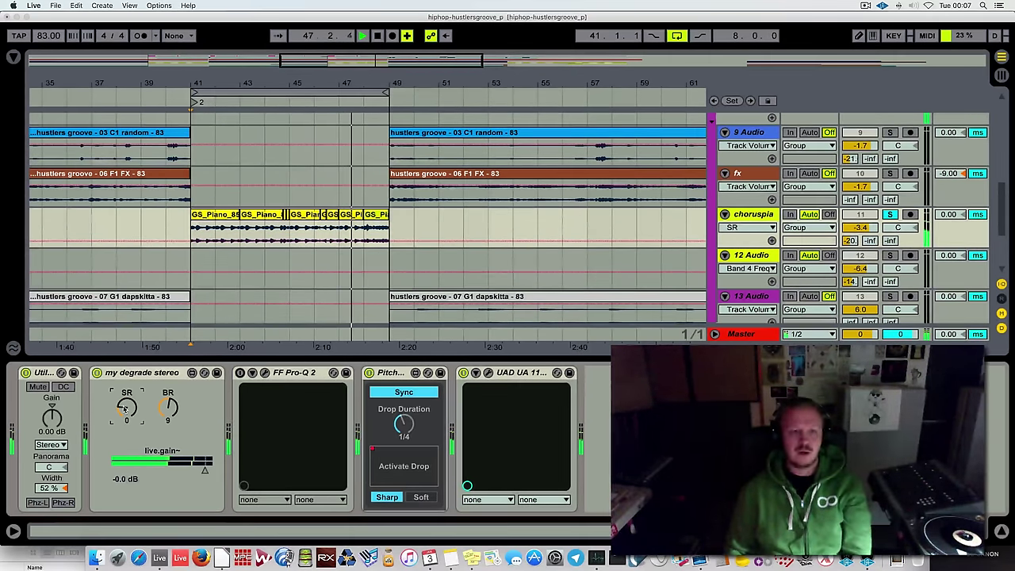
key("space")
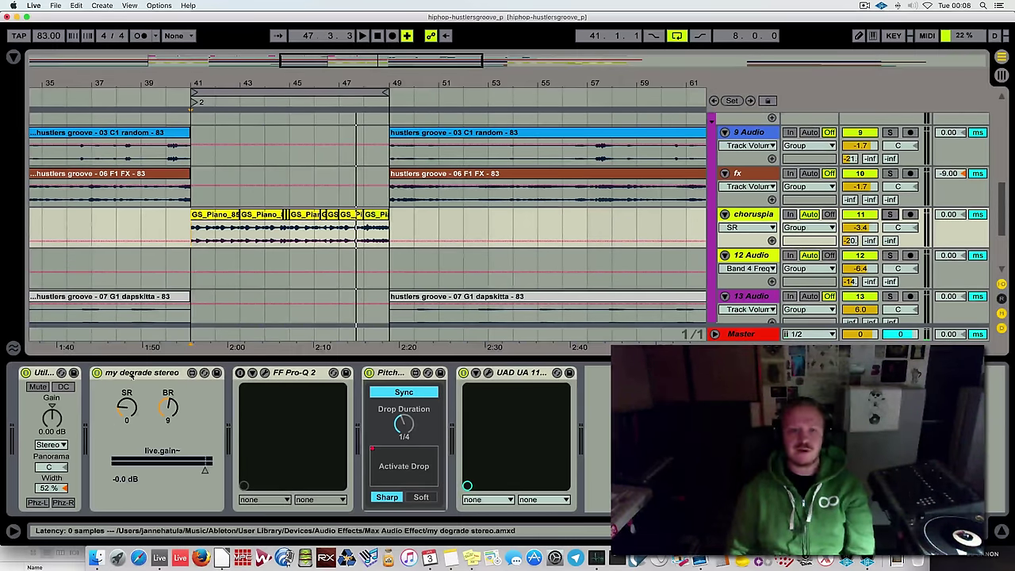
Bypass the degrade device and shorten the playback loop to bars 41–45.
left_click(98, 373)
key("space")
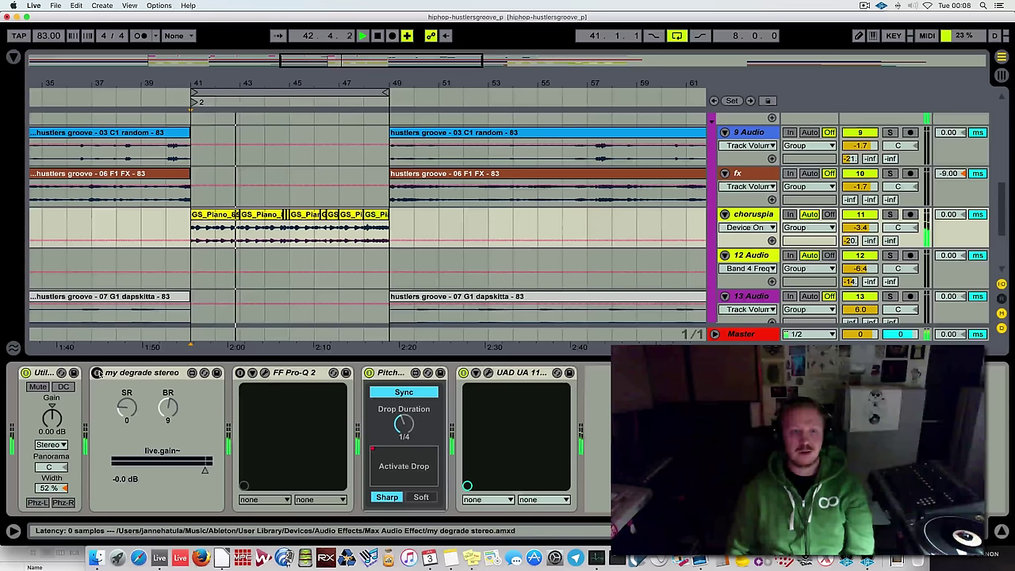
left_click_drag(388, 92, 288, 92)
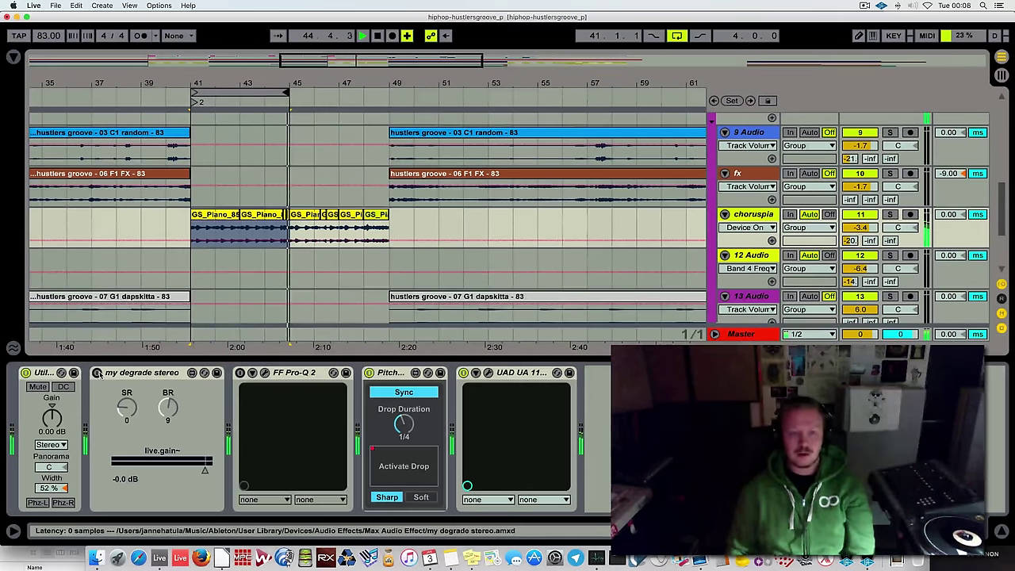
Compare the piano with my degrade stereo on and off, leaving it on.
left_click(96, 373)
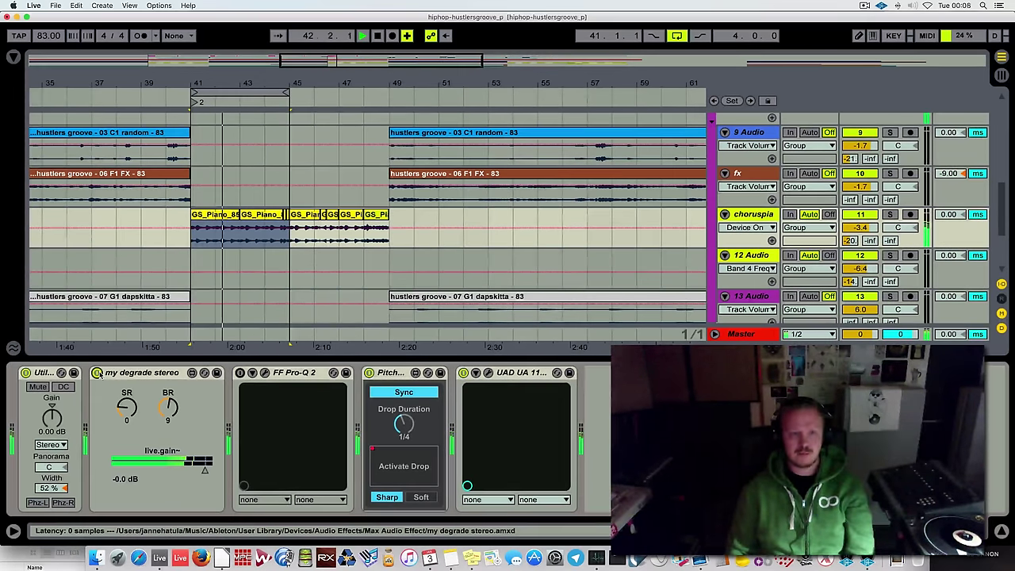
left_click(97, 373)
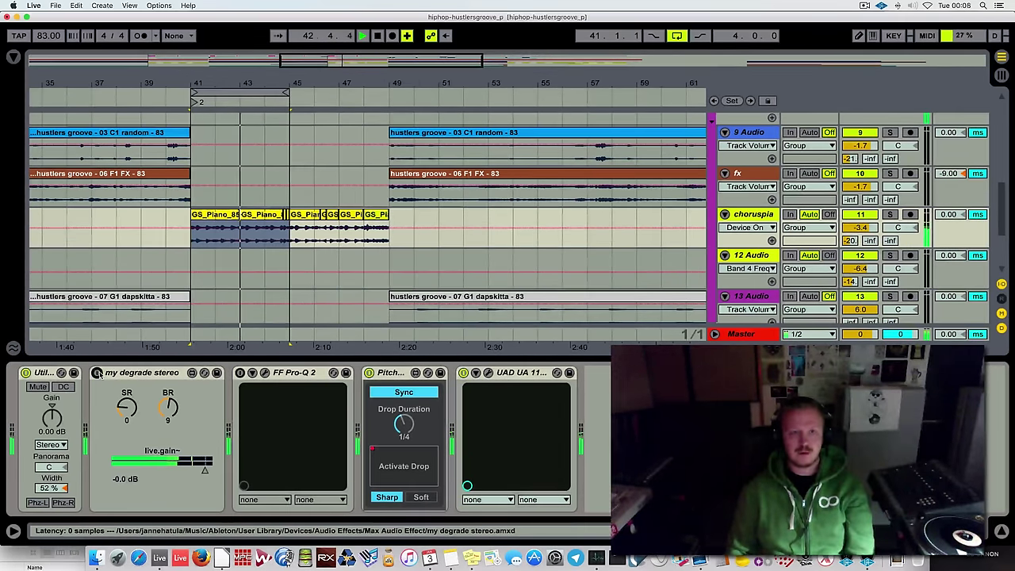
left_click(97, 373)
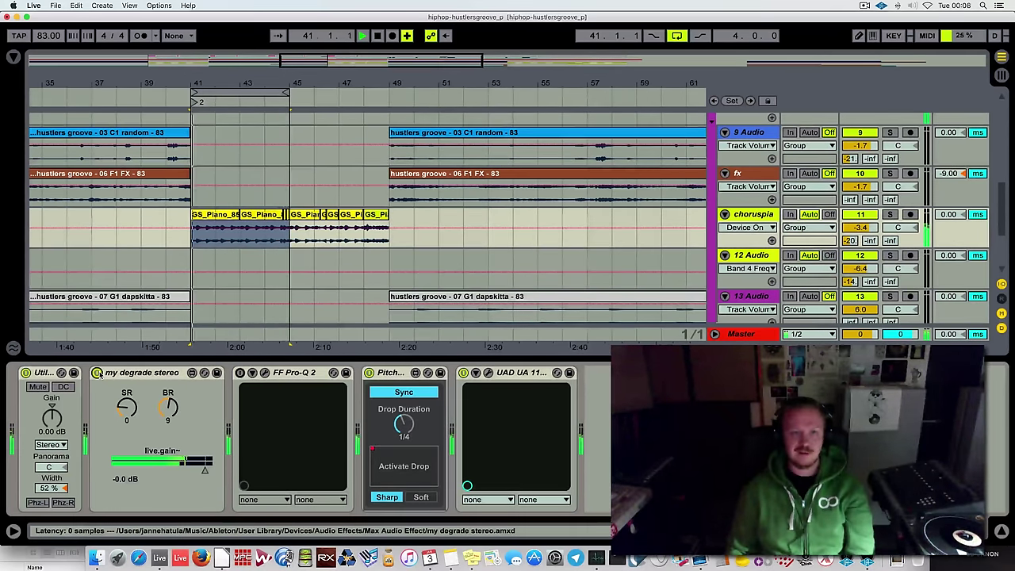
key("space")
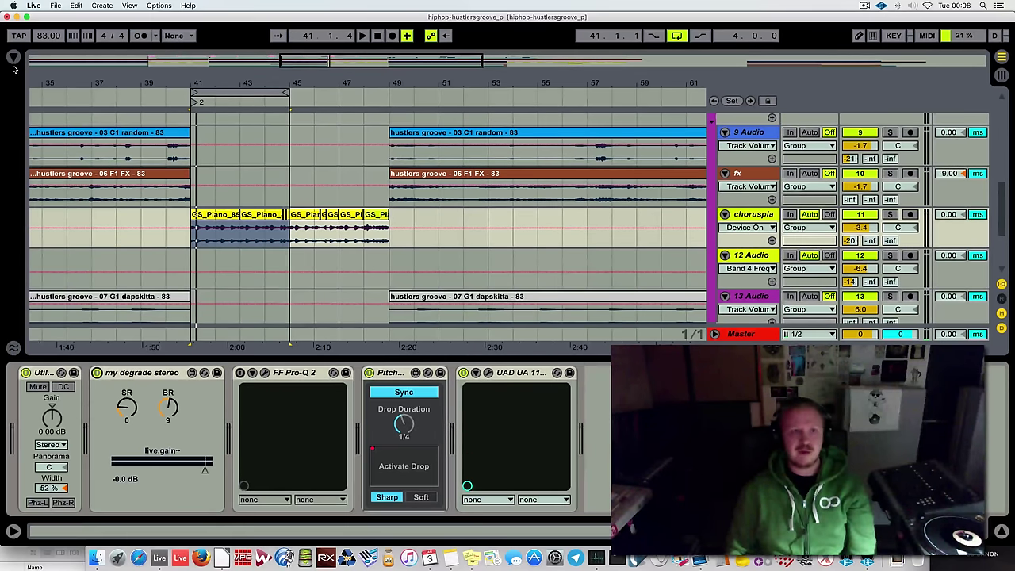
Clear the old 'sweeps' search and add Redux from Audio Effects after my degrade stereo.
left_click(13, 58)
left_click(66, 101)
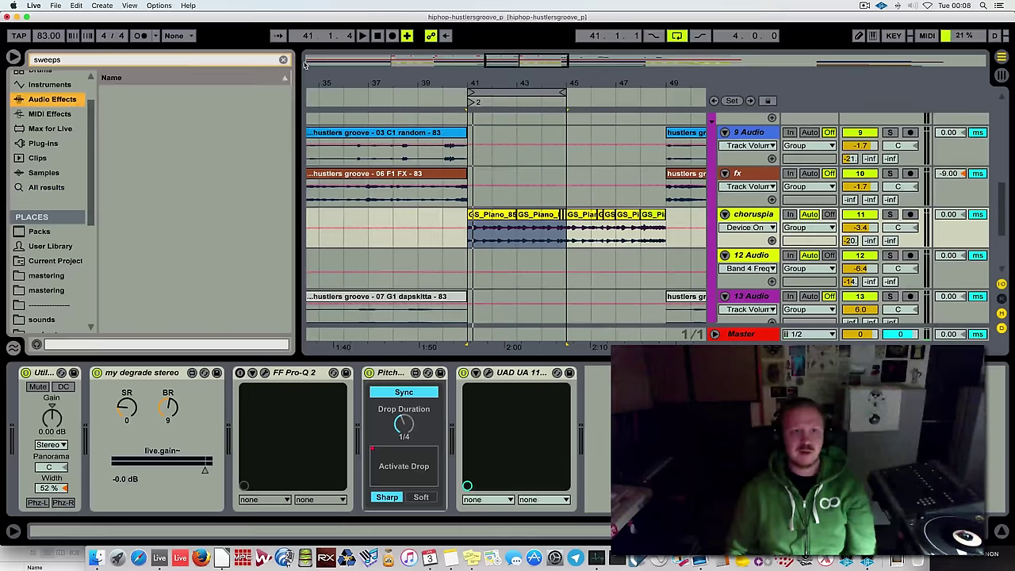
left_click(283, 60)
scroll(193, 176, "down", 2)
scroll(193, 176, "down", 4)
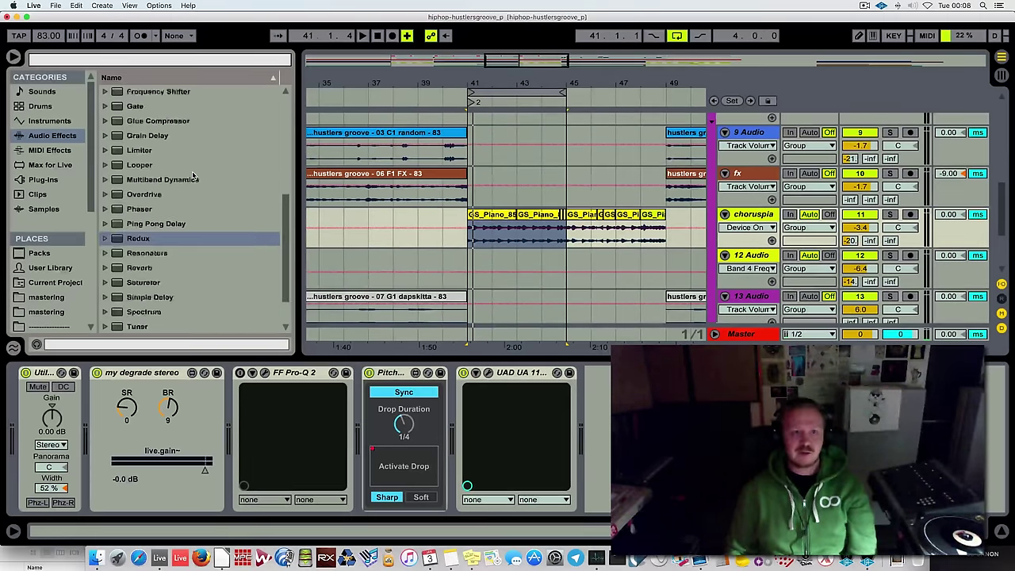
scroll(193, 176, "down", 2)
double_click(144, 210)
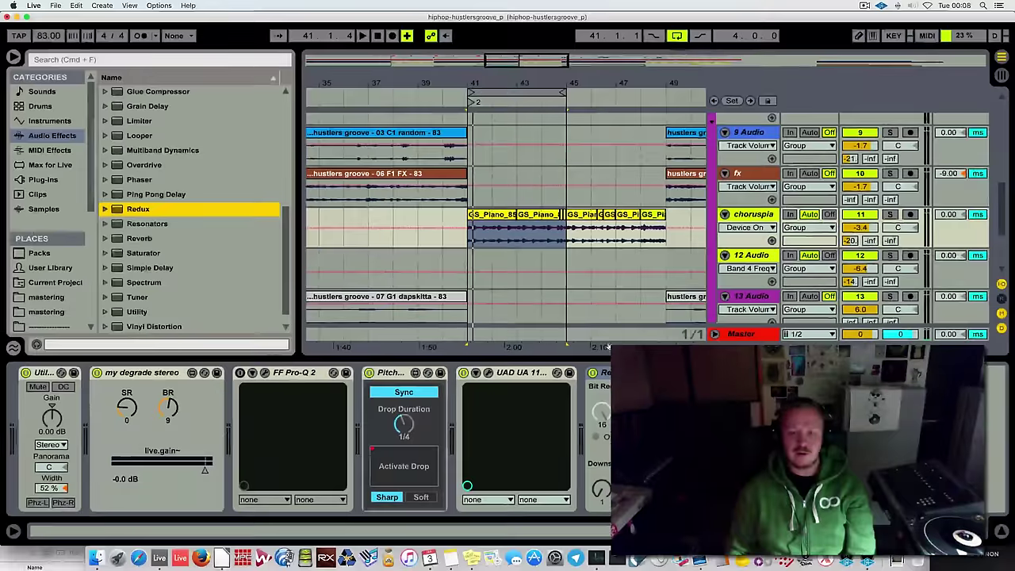
left_click(597, 374)
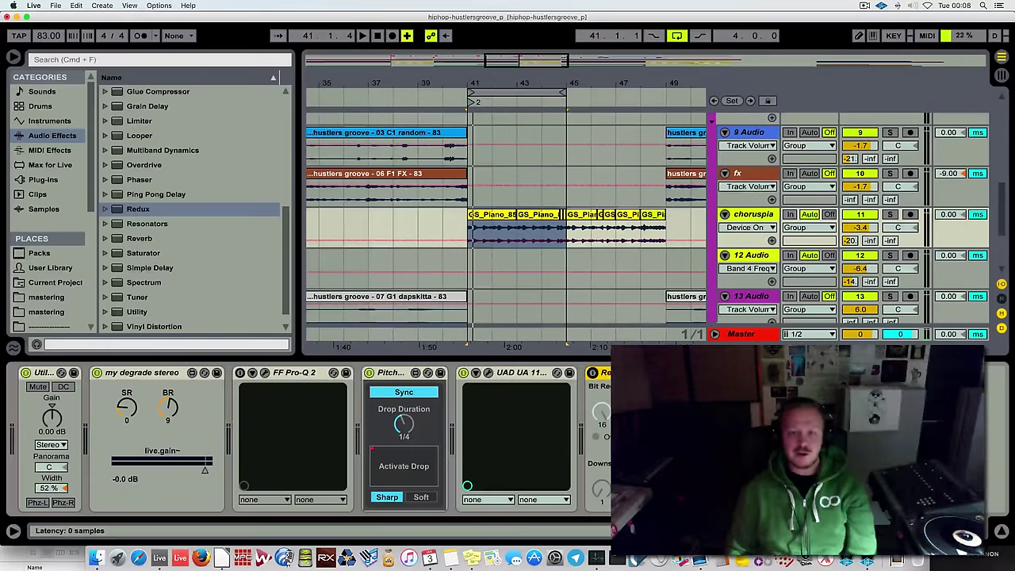
left_click(159, 376)
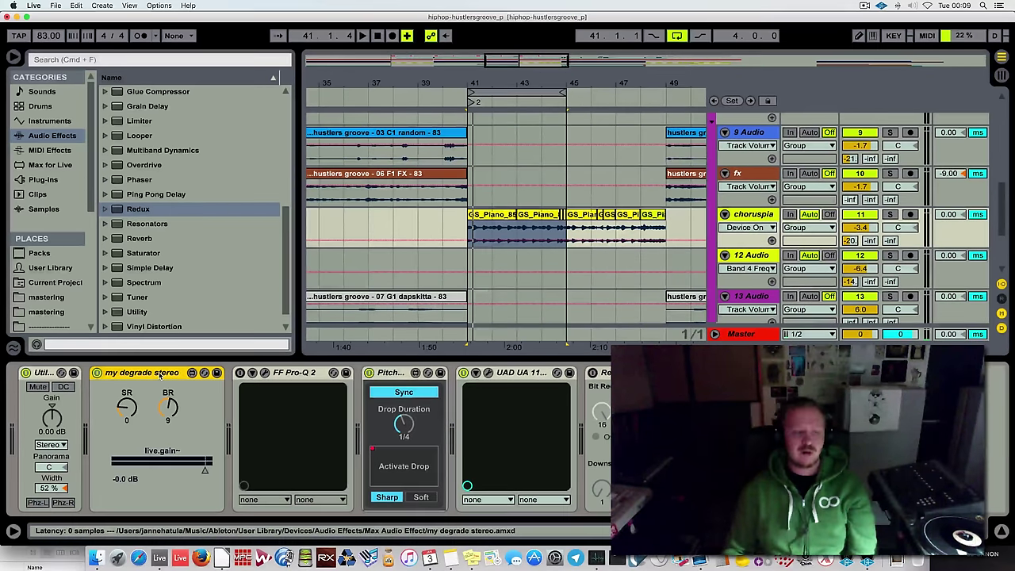
Open the SPAN spectrum analyser on the Master track.
key("Tab")
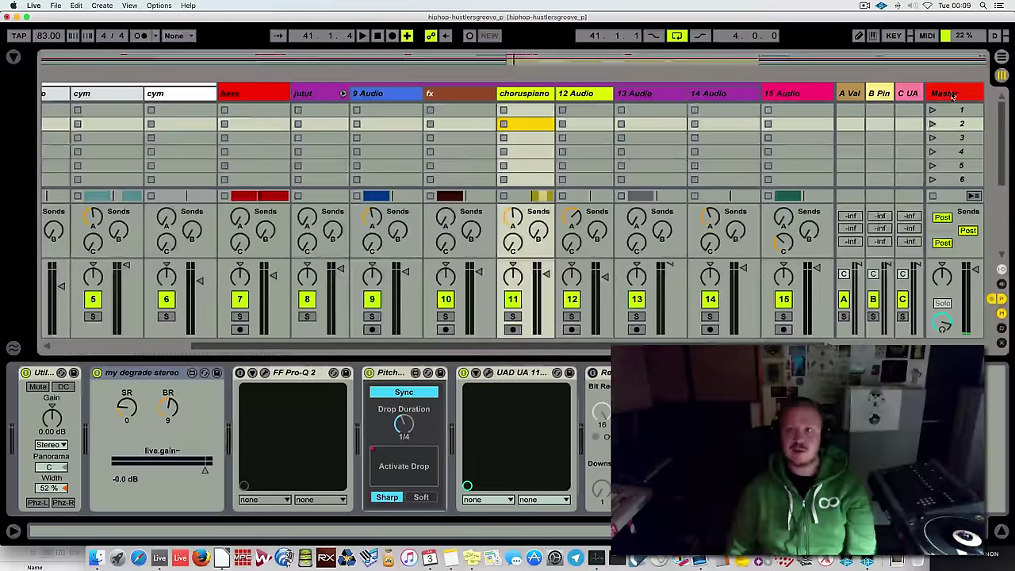
left_click(943, 324)
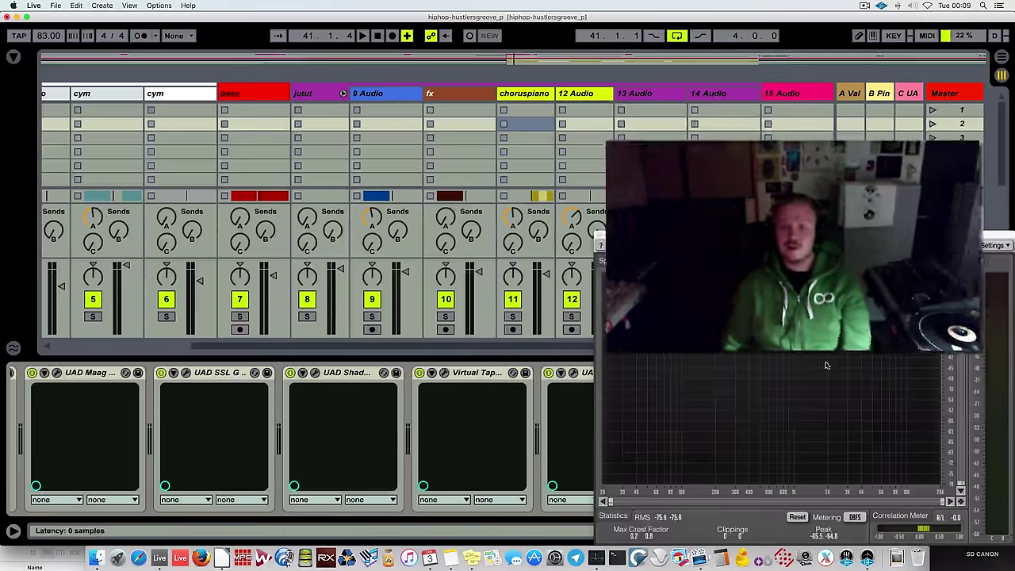
key("Tab")
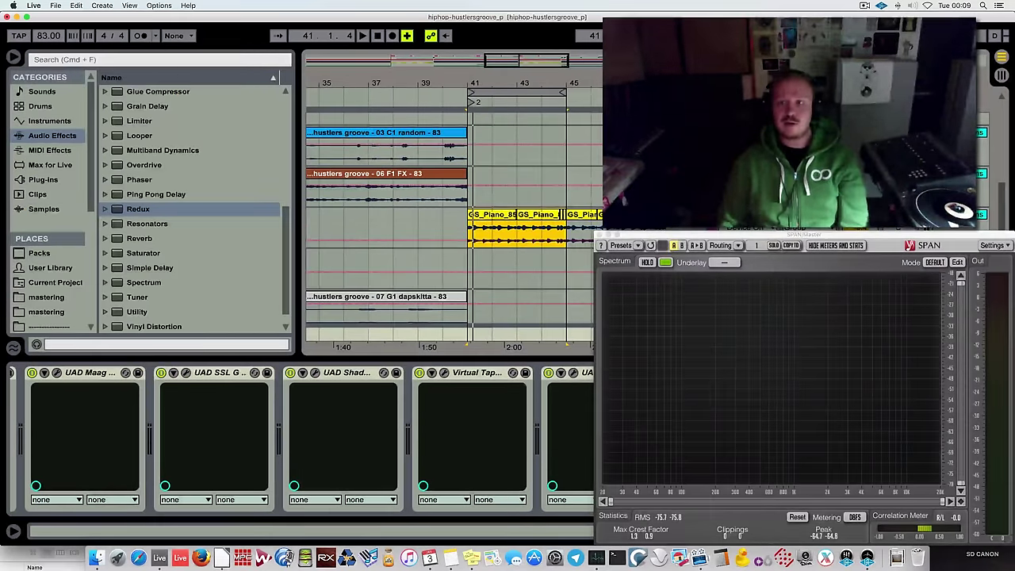
With the bars 41–45 piano clip selected, toggle my degrade stereo off, on, off.
left_click(517, 230)
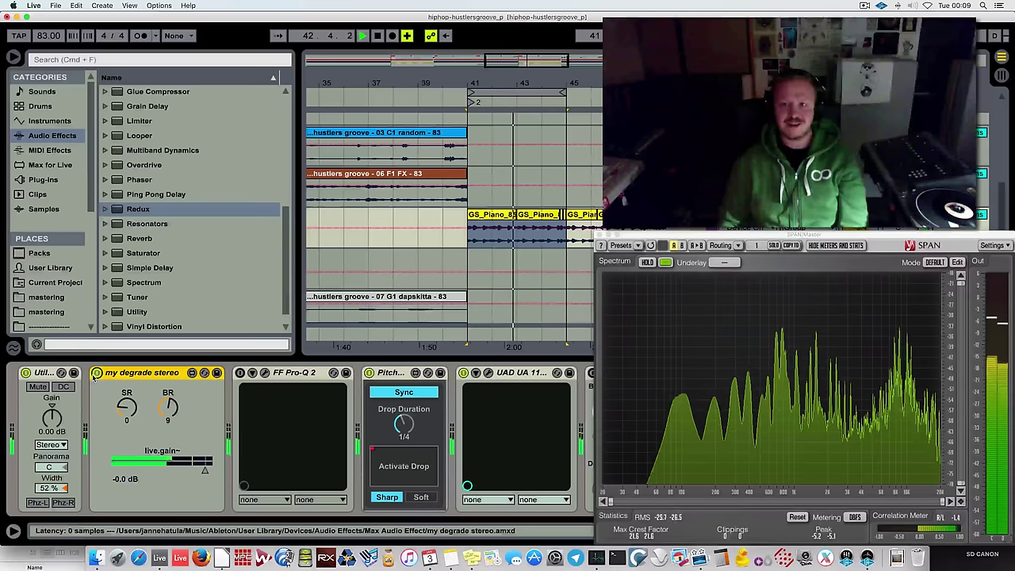
left_click(96, 372)
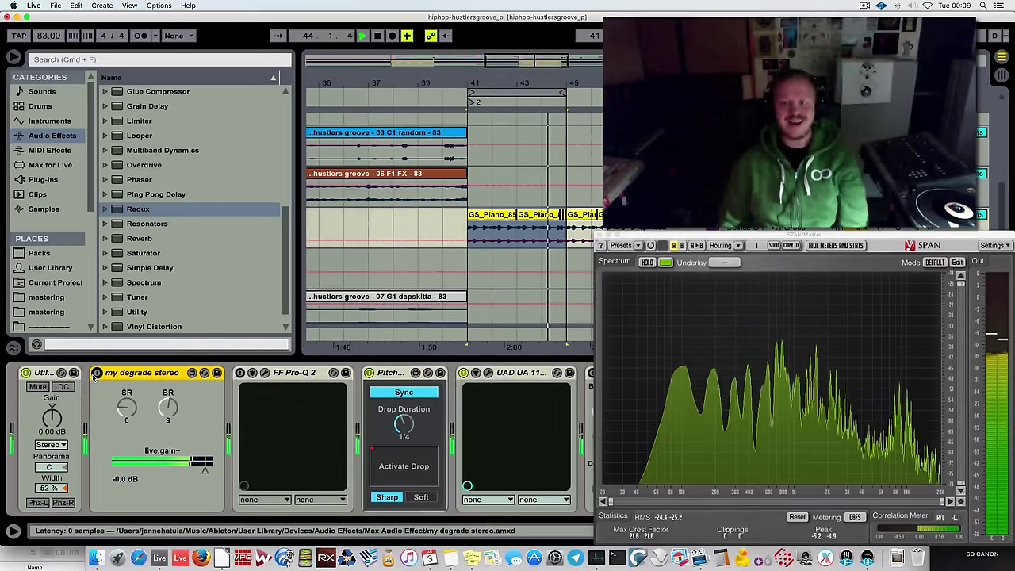
left_click(96, 373)
left_click(96, 373)
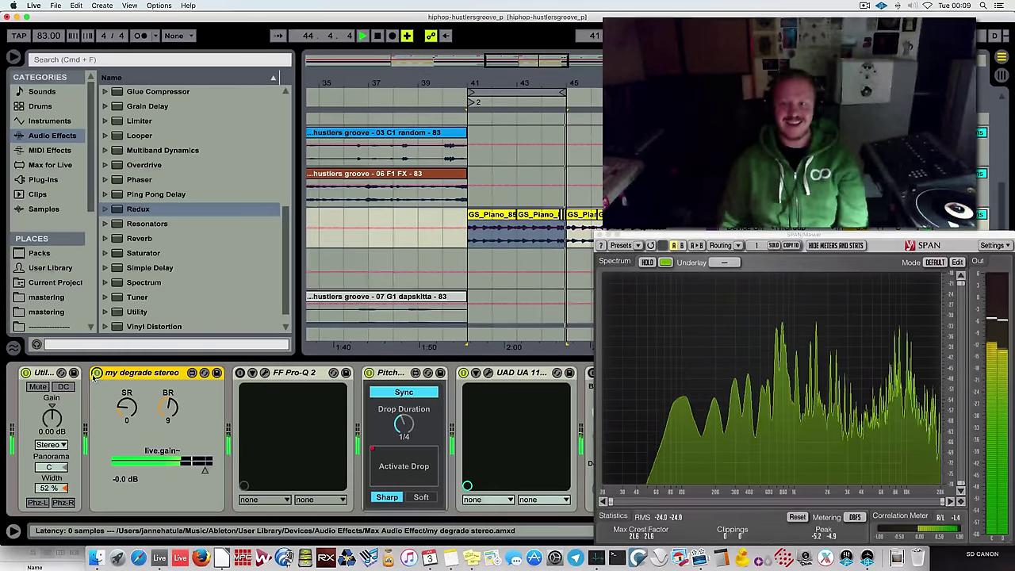
key("space")
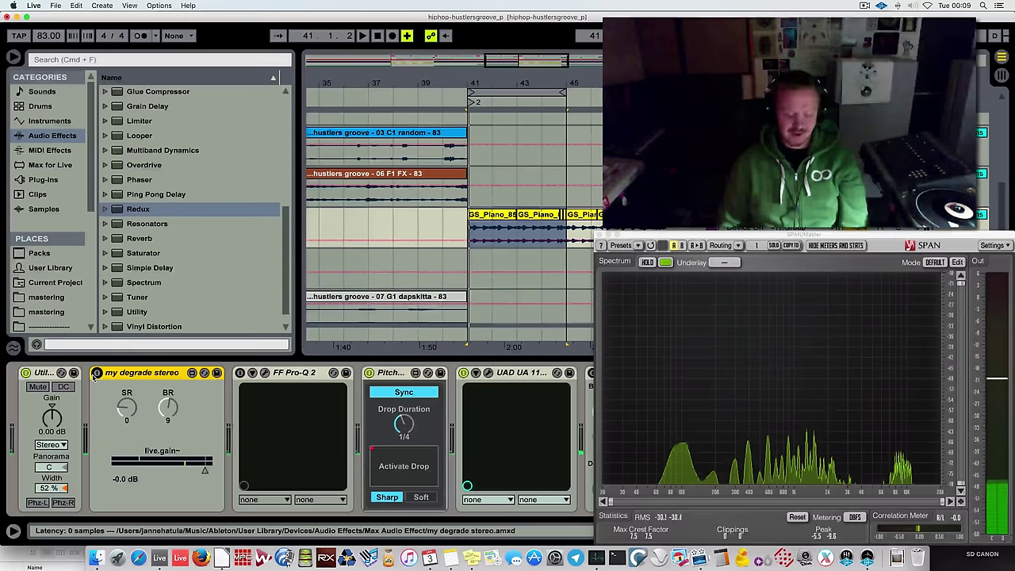